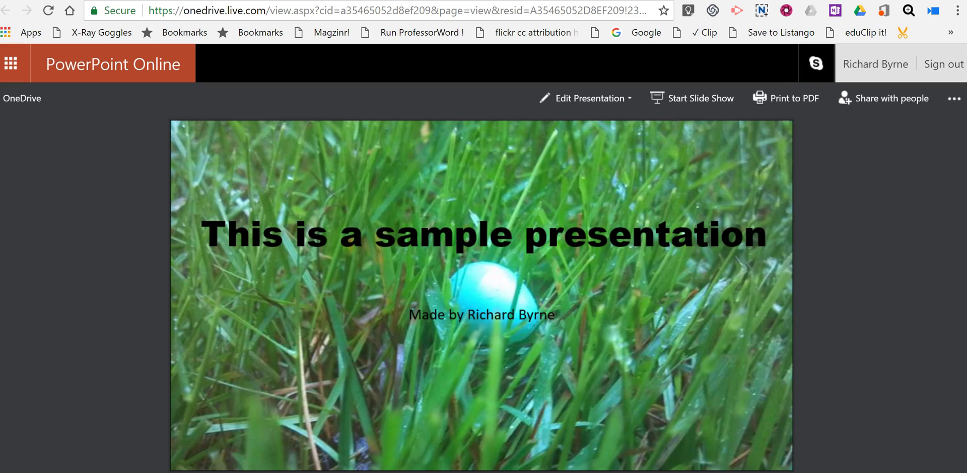
Step: Open 'This is a sample presentation' from OneDrive Files in PowerPoint Online
{"action": "left_click", "coordinate": [201, 271]}
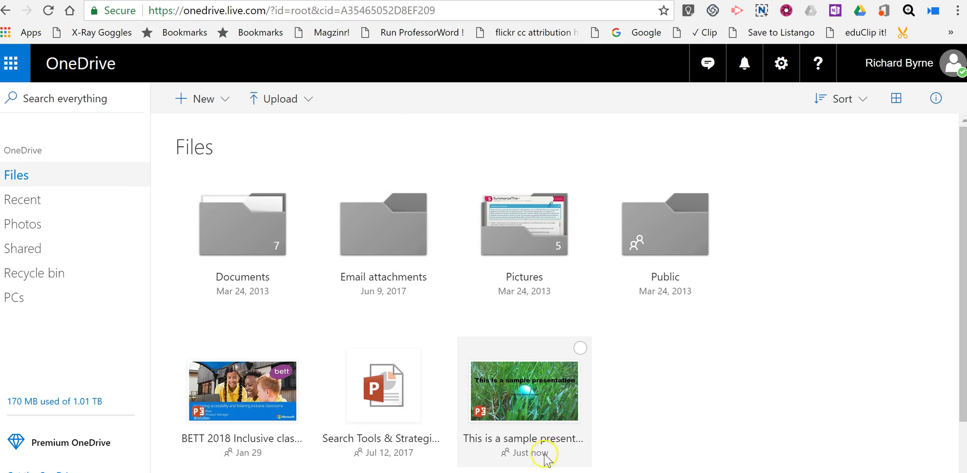
{"action": "left_click", "coordinate": [550, 440]}
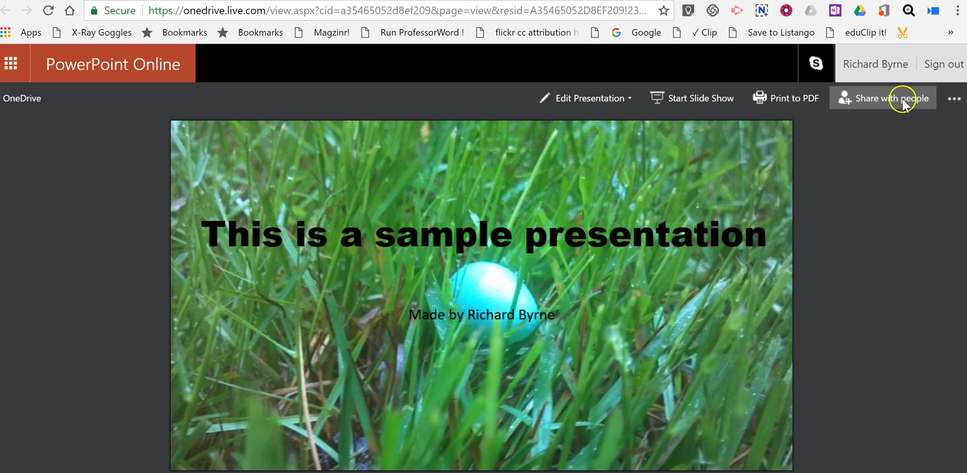
Step: Bring up the presentation's Embed dialog and choose the 610 x 367 size
{"action": "left_click", "coordinate": [954, 100]}
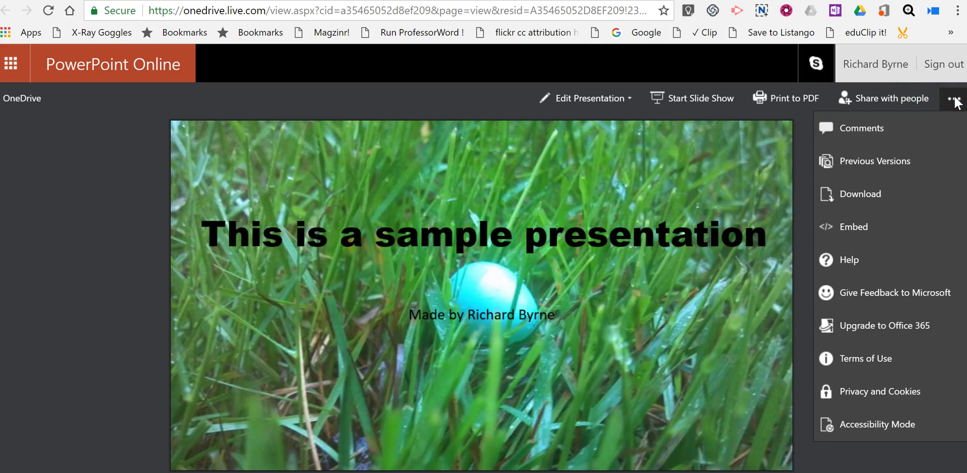
{"action": "left_click", "coordinate": [855, 226]}
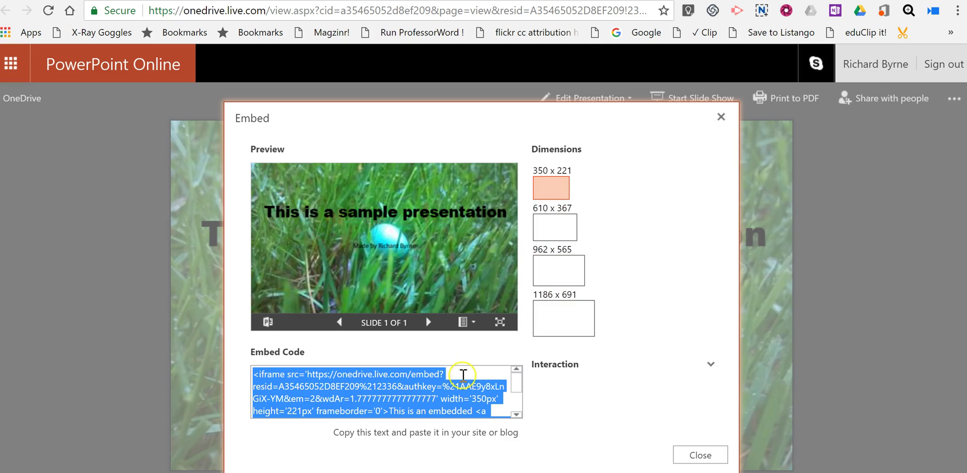
{"action": "left_click", "coordinate": [562, 232]}
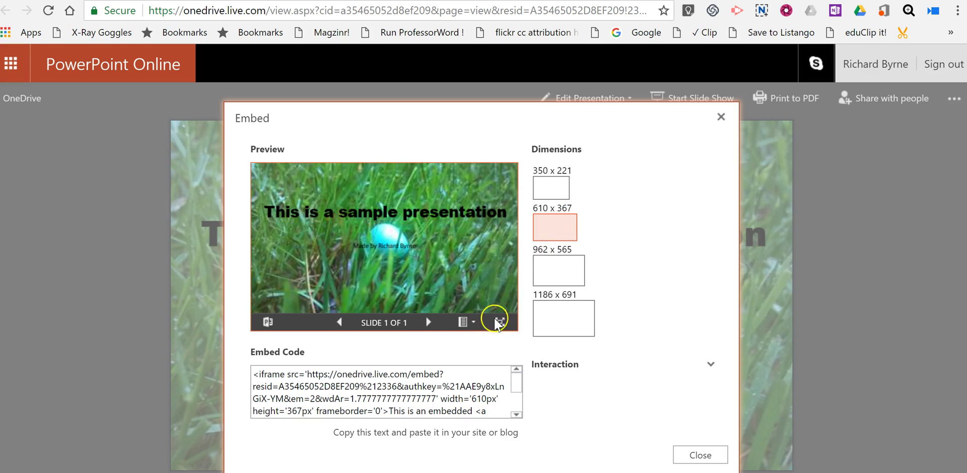
Step: Select all of the 610 x 367 embed code and copy it to the clipboard
{"action": "left_click", "coordinate": [483, 401]}
{"action": "left_click", "coordinate": [483, 397]}
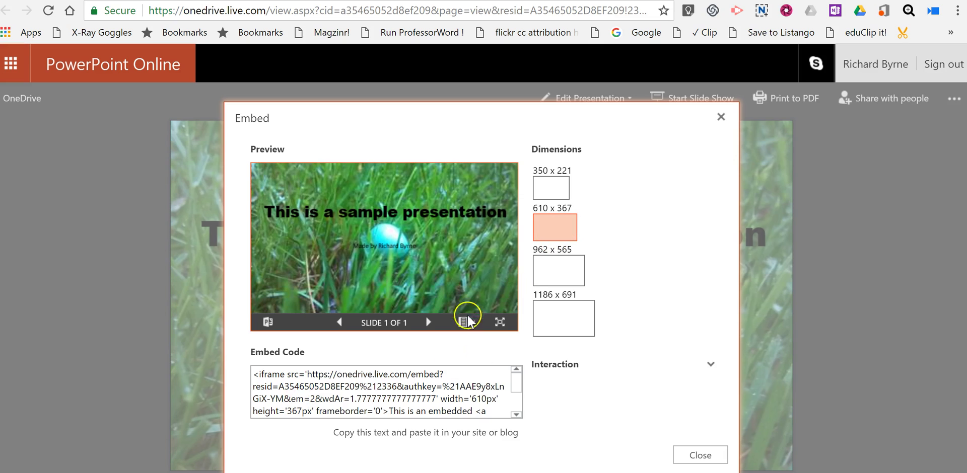
{"action": "double_click", "coordinate": [468, 388]}
{"action": "left_click", "coordinate": [469, 392]}
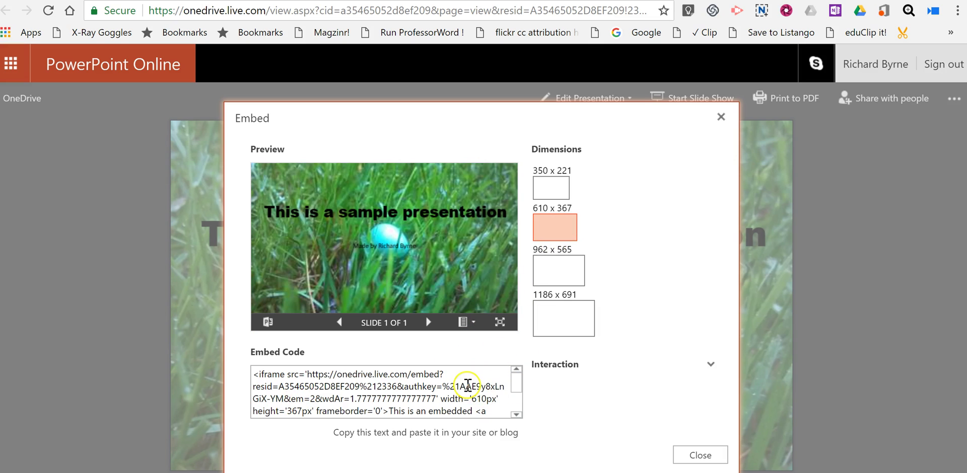
{"action": "key", "text": "ctrl+a"}
{"action": "key", "text": "ctrl+c"}
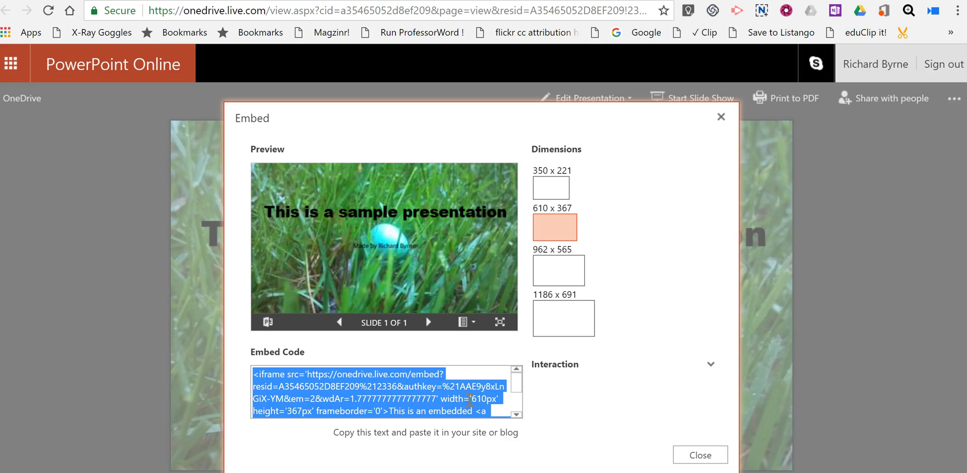
{"action": "right_click", "coordinate": [458, 387]}
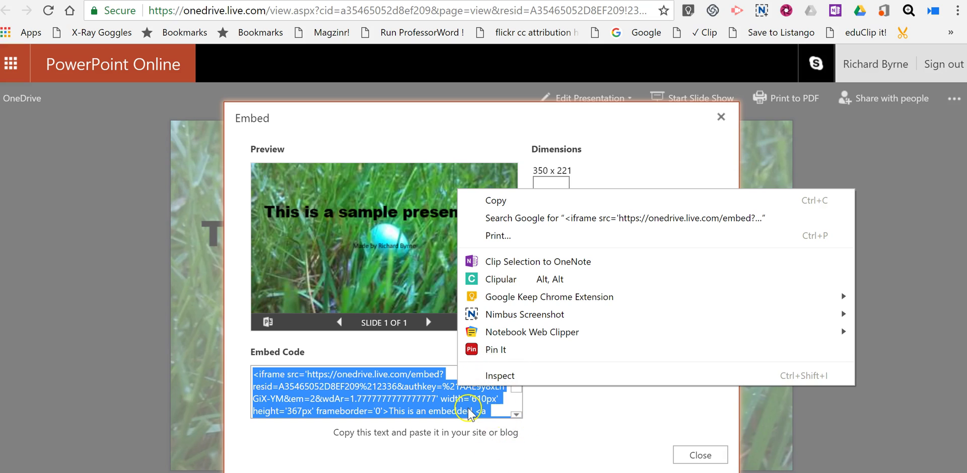
{"action": "left_click", "coordinate": [602, 409]}
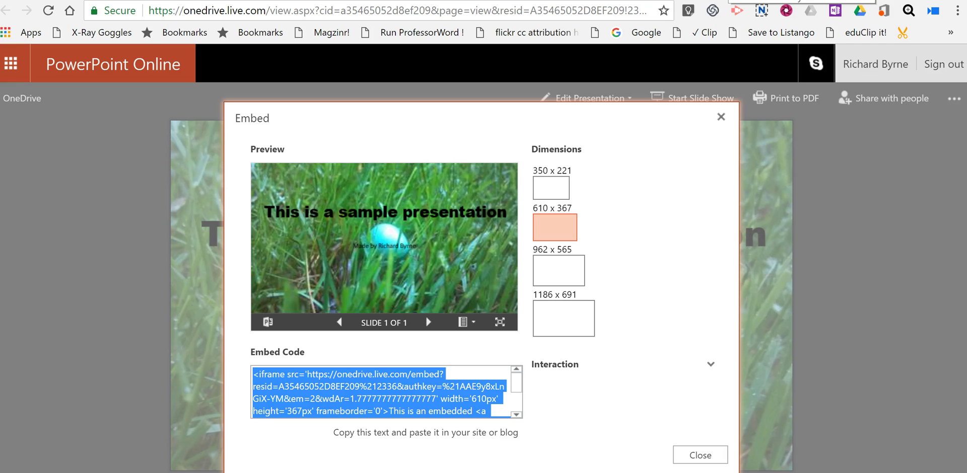
Step: Start a new Edublogs post and enter the title 'Sample Presentation'
{"action": "key", "text": "ctrl+Tab"}
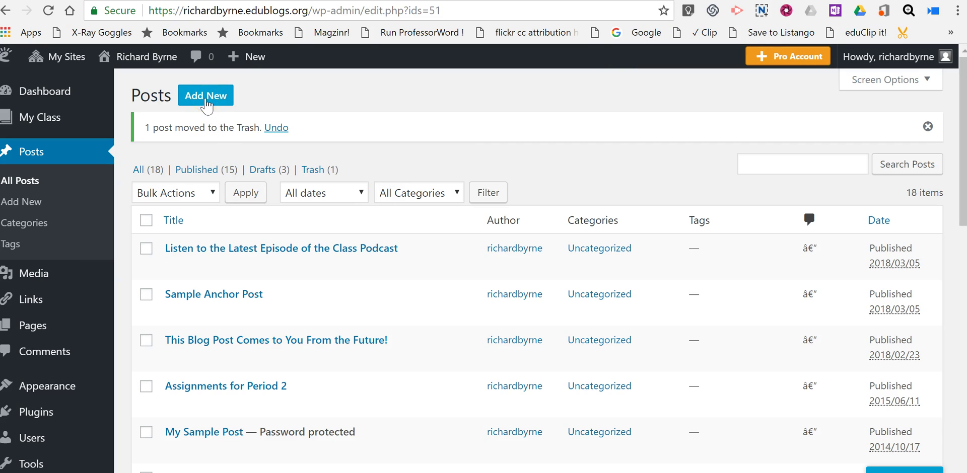
{"action": "left_click", "coordinate": [206, 103]}
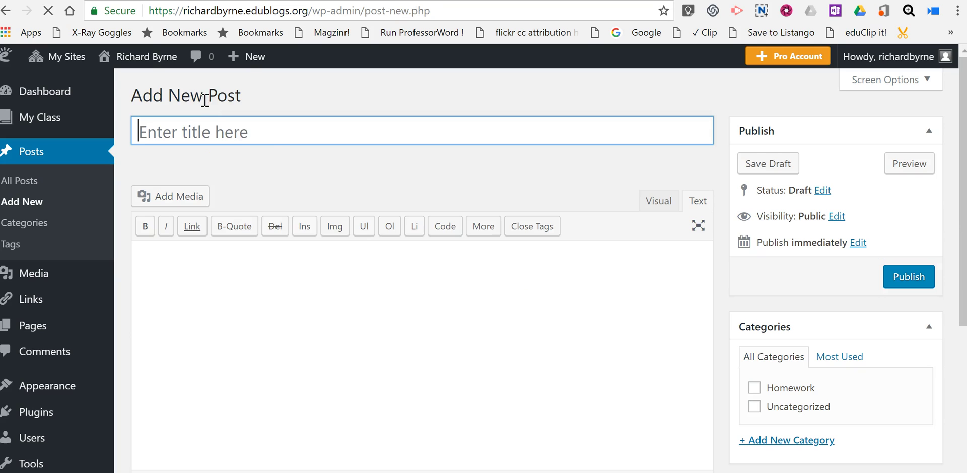
{"action": "left_click", "coordinate": [244, 134]}
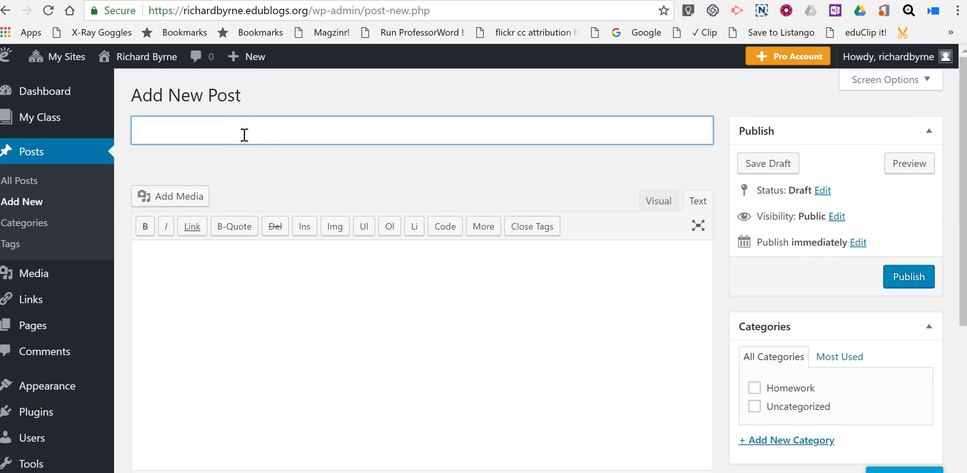
{"action": "type", "text": "Sample Prese"}
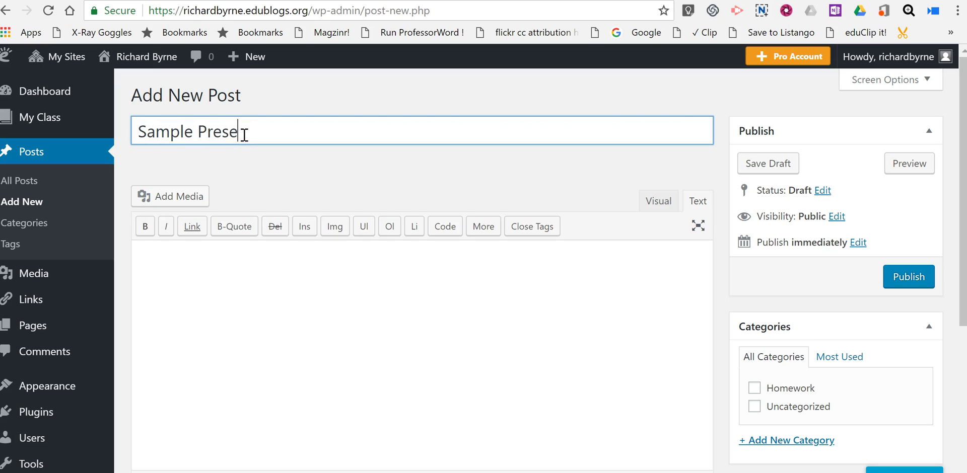
{"action": "type", "text": "ntation"}
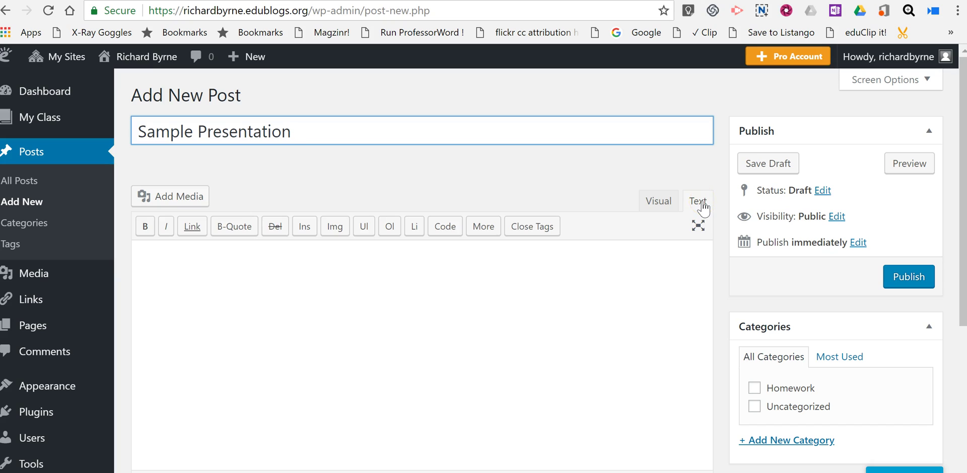
Step: Paste the iframe embed code into the post's Text (HTML) view and publish it
{"action": "left_click", "coordinate": [657, 200]}
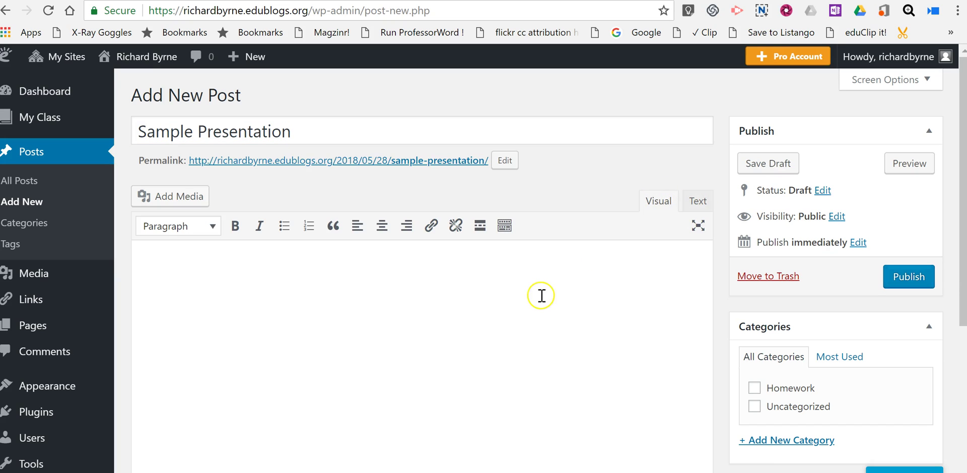
{"action": "left_click", "coordinate": [698, 202]}
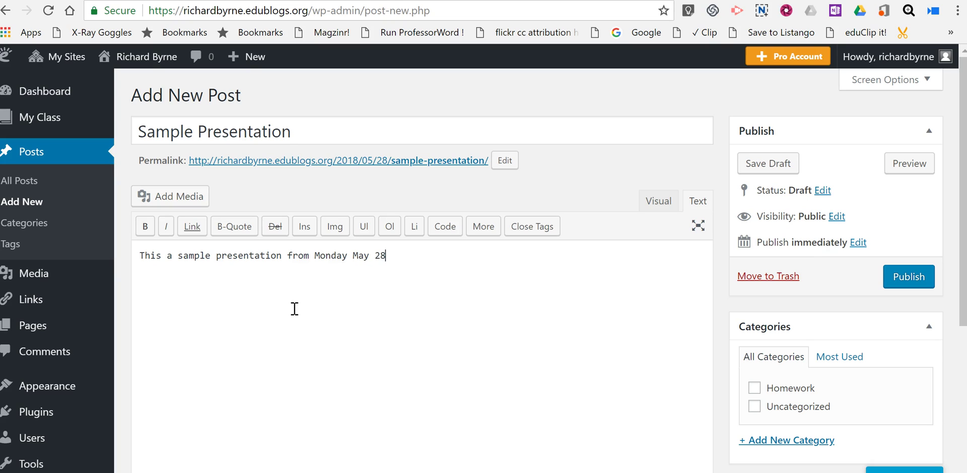
{"action": "key", "text": "ctrl+v"}
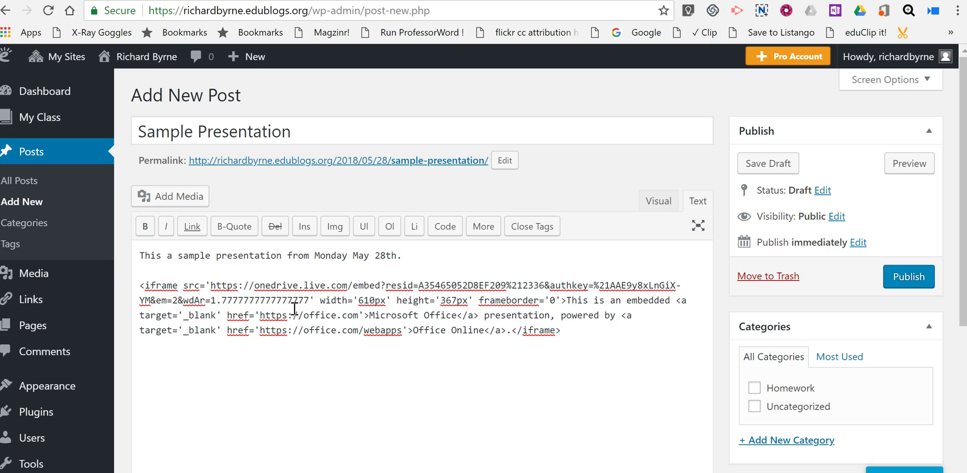
{"action": "left_click", "coordinate": [909, 278]}
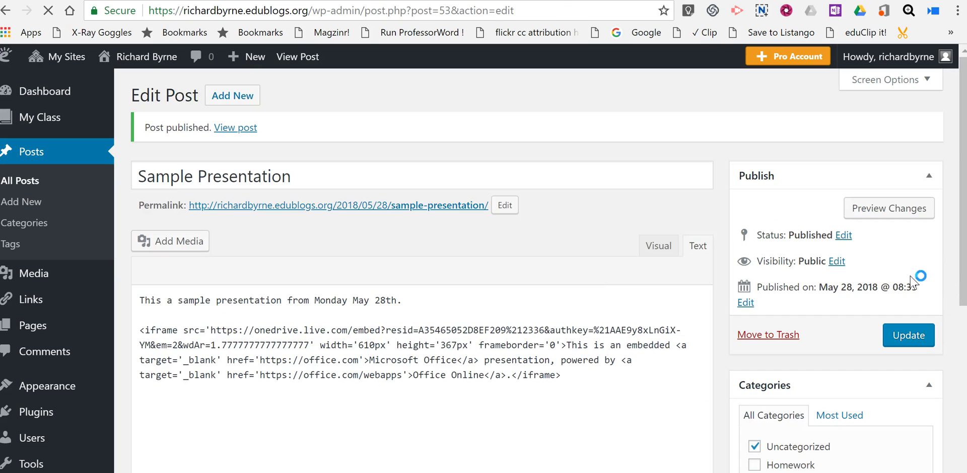
Step: View the live Edublogs post to check the embedded slideshow, then go to Google Sites
{"action": "left_click", "coordinate": [235, 128]}
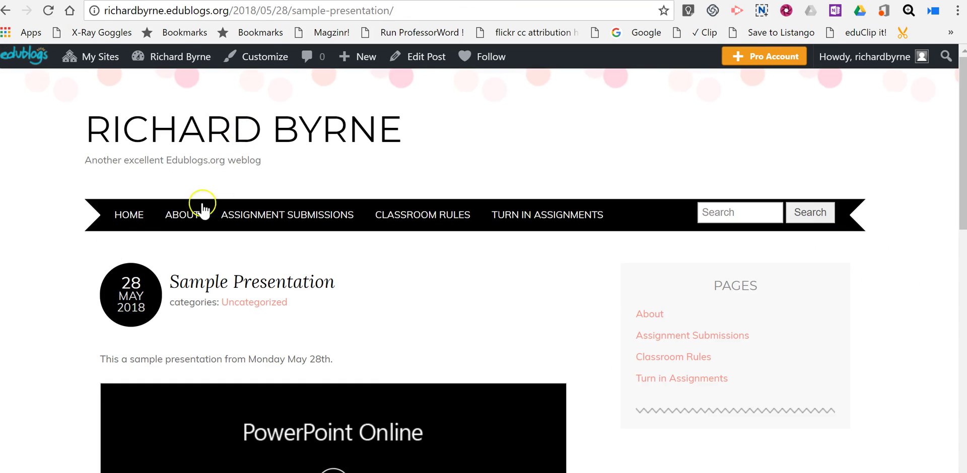
{"action": "scroll", "coordinate": [126, 322], "scroll_direction": "down", "scroll_amount": 5}
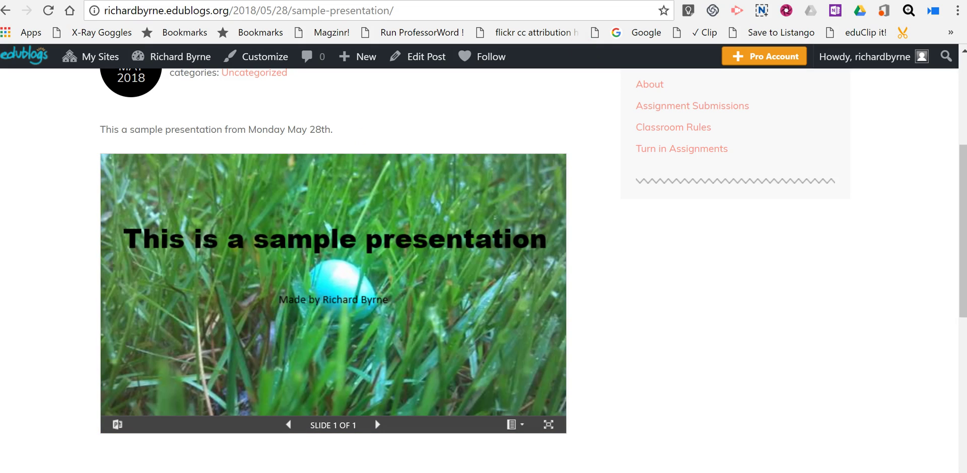
{"action": "left_click", "coordinate": [602, 1]}
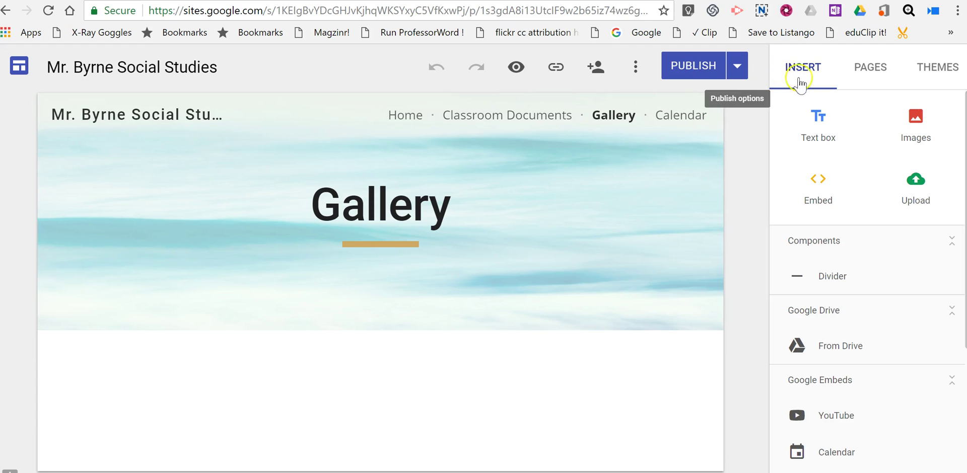
Step: Paste the iframe code into an Embed code block and insert it on the Gallery page
{"action": "left_click", "coordinate": [808, 83]}
{"action": "left_click", "coordinate": [818, 186]}
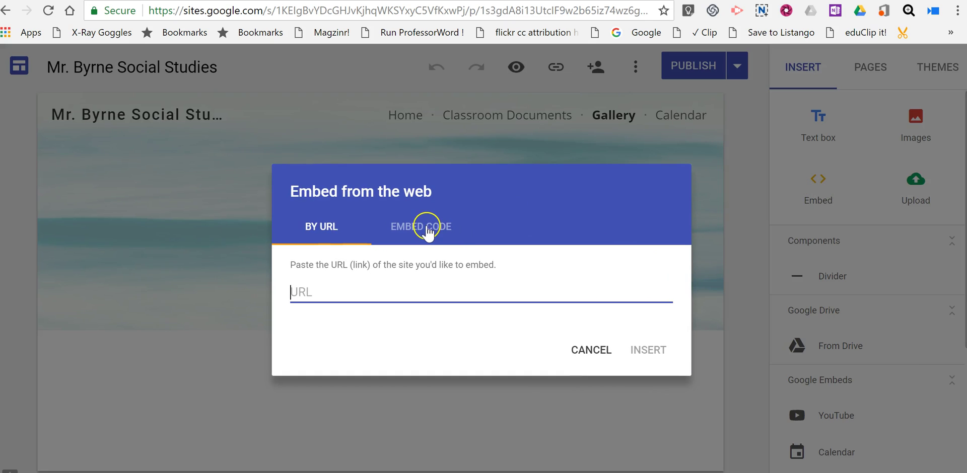
{"action": "left_click", "coordinate": [426, 229]}
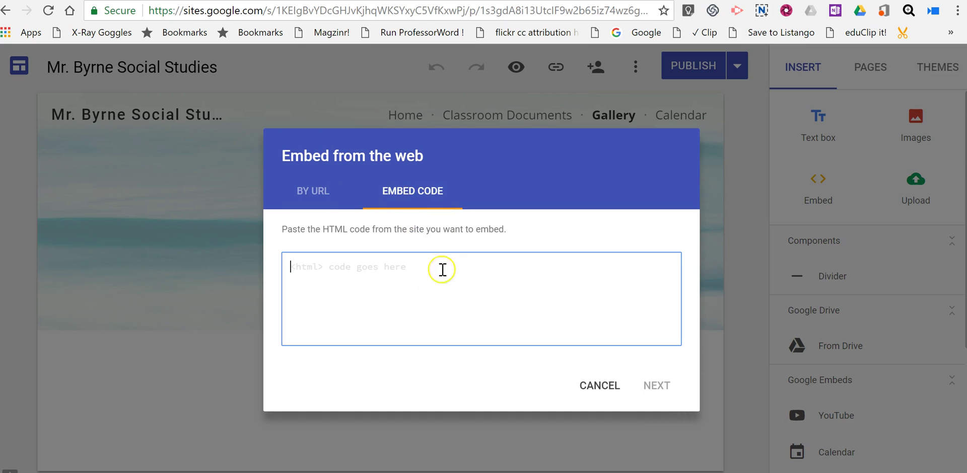
{"action": "key", "text": "ctrl+v"}
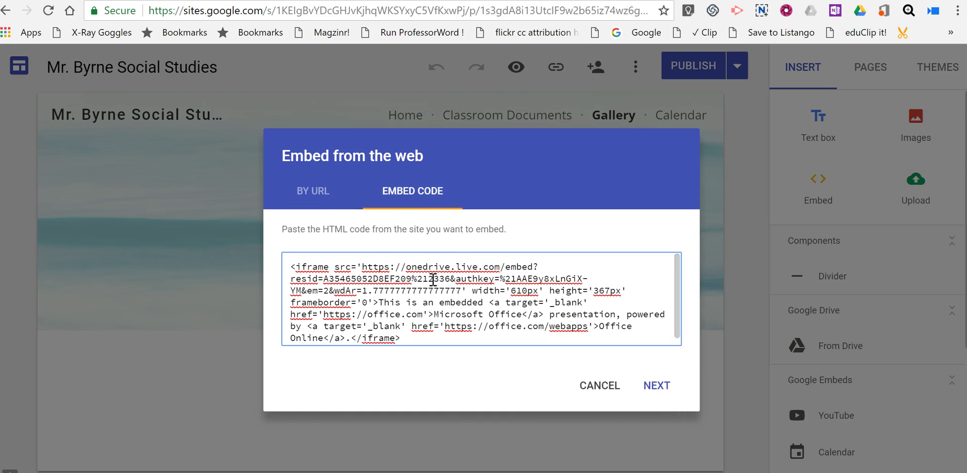
{"action": "left_click", "coordinate": [659, 386]}
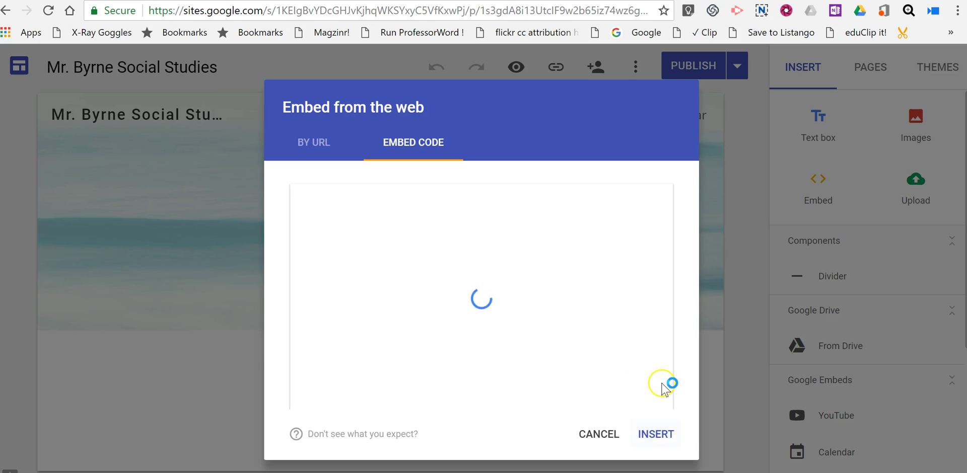
{"action": "left_click", "coordinate": [657, 437]}
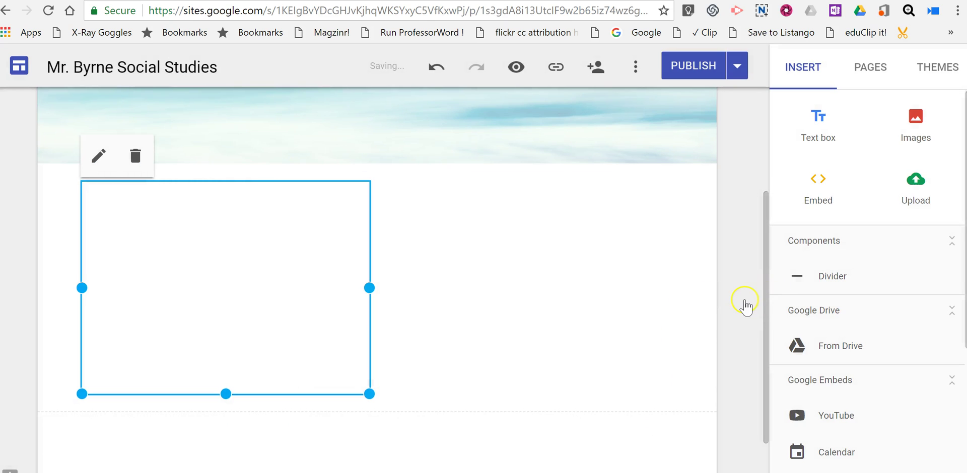
Step: Drag the slideshow block's corner handle to widen it across the page
{"action": "scroll", "coordinate": [745, 304], "scroll_direction": "down", "scroll_amount": 2}
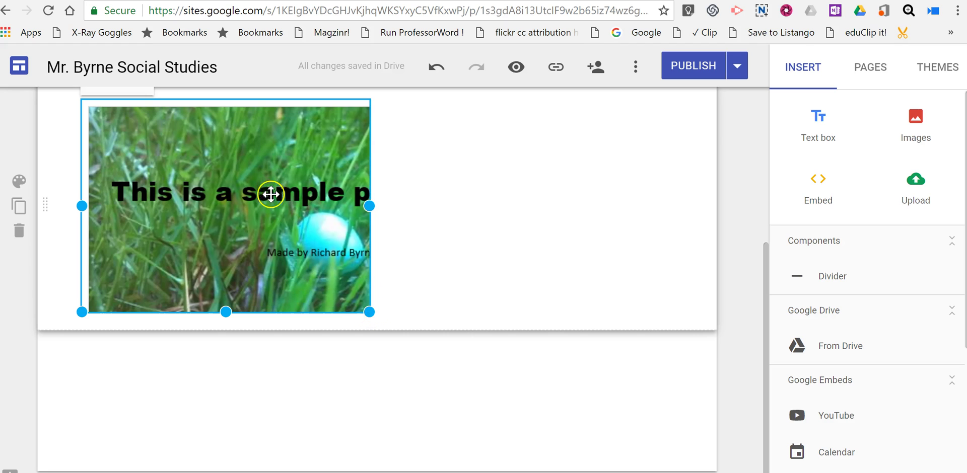
{"action": "left_click_drag", "start_coordinate": [371, 310], "coordinate": [562, 308]}
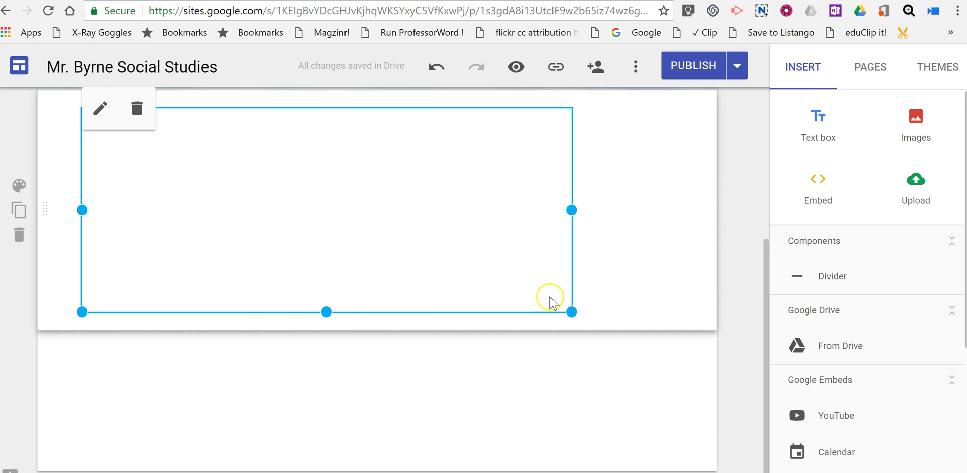
Step: Publish the Google Sites site containing the slideshow Gallery page
{"action": "left_click", "coordinate": [696, 70]}
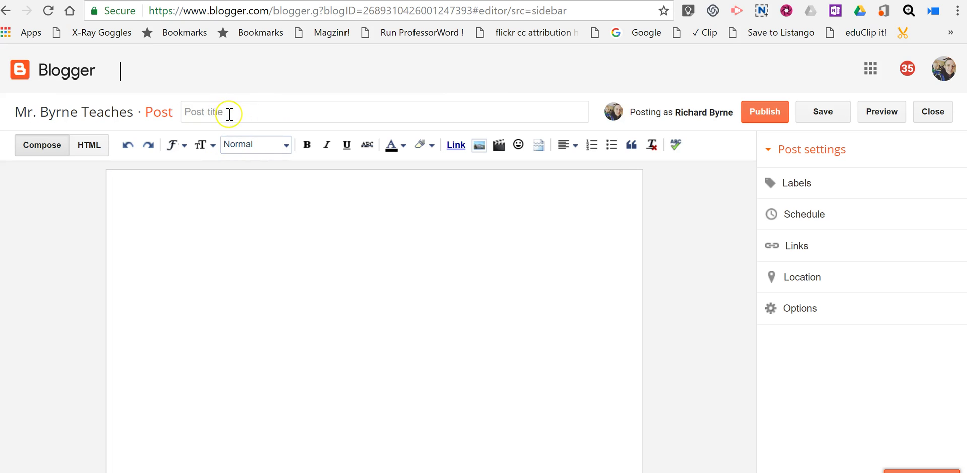
Step: Title the Blogger post 'Sample Presentation #2' and switch its body to HTML mode
{"action": "left_click", "coordinate": [229, 114]}
{"action": "type", "text": "Sample Prese"}
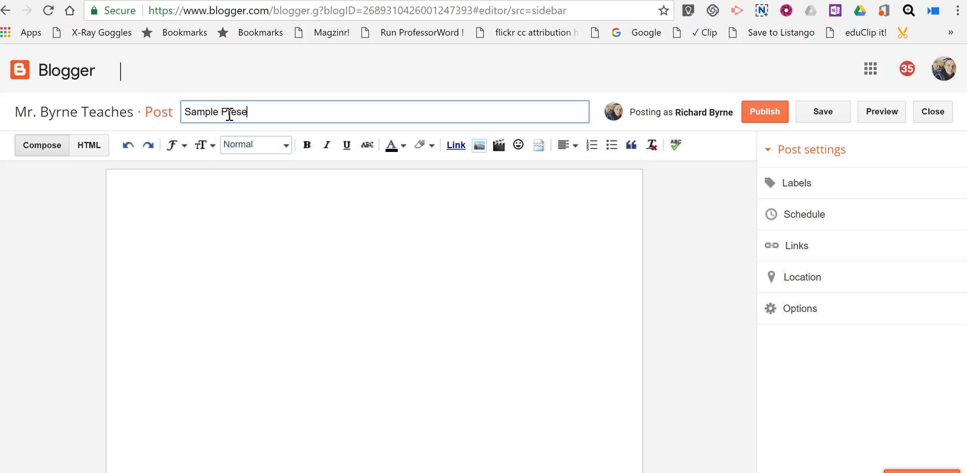
{"action": "type", "text": "ntation #2"}
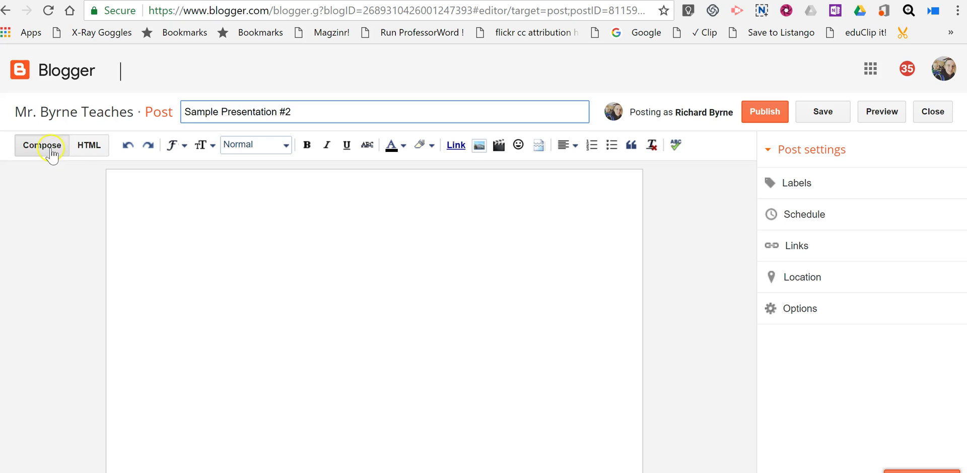
{"action": "left_click", "coordinate": [90, 149]}
Step: Paste the slideshow iframe code into the Blogger HTML body with 'This is a sample presentation made on Monday.' above it
{"action": "left_click", "coordinate": [74, 191]}
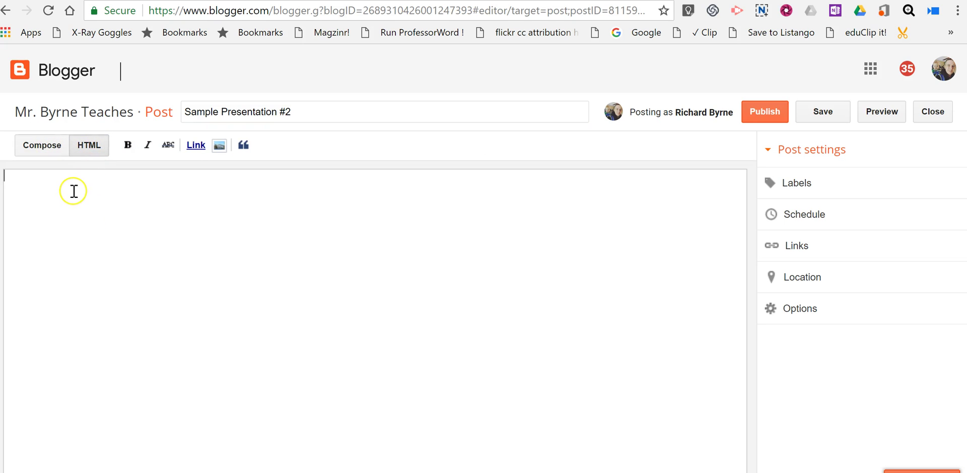
{"action": "type", "text": "<iframe src='https://onedrive.live.com/embed?resid=A35465052D8EF209%212336&authkey=%21AAE9y8xLnGiX-YM&em=2&wdAr=1.7777777777777777' width='610px' height='367px' frameborder='0'>This is an embedded <a target='_blank' href='https://office.com'>Microsoft Office</a> presentation, powered by <a target='_blank' href='https://office.com/webapps'>Office Online</a>.</iframe>"}
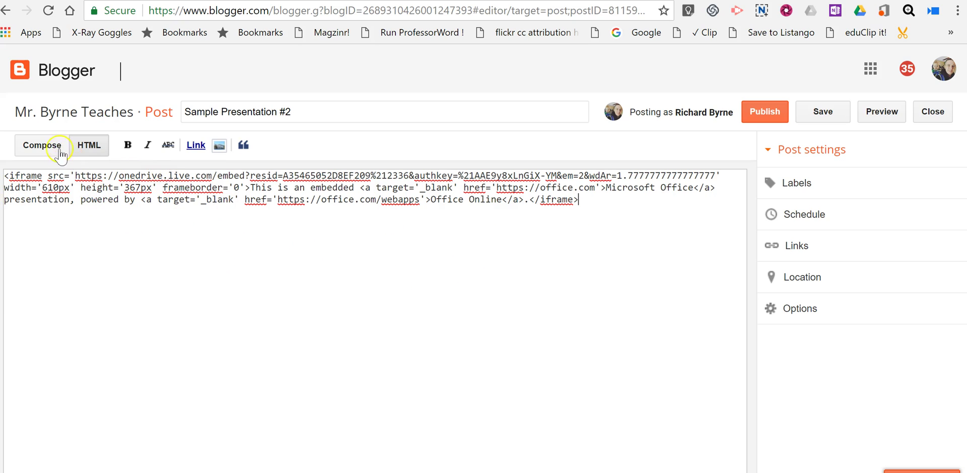
{"action": "left_click", "coordinate": [5, 175]}
{"action": "key", "text": "BackSpace"}
{"action": "key", "text": "Return"}
{"action": "key", "text": "Return"}
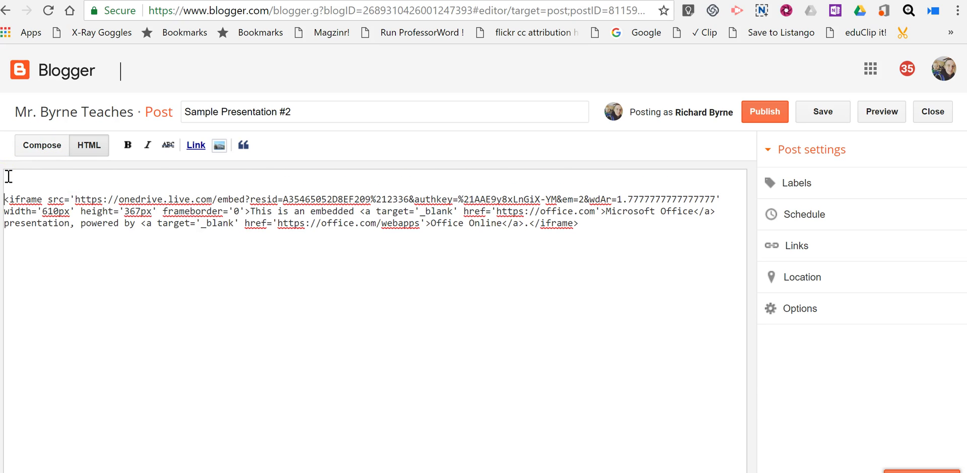
{"action": "type", "text": "This is a sample p"}
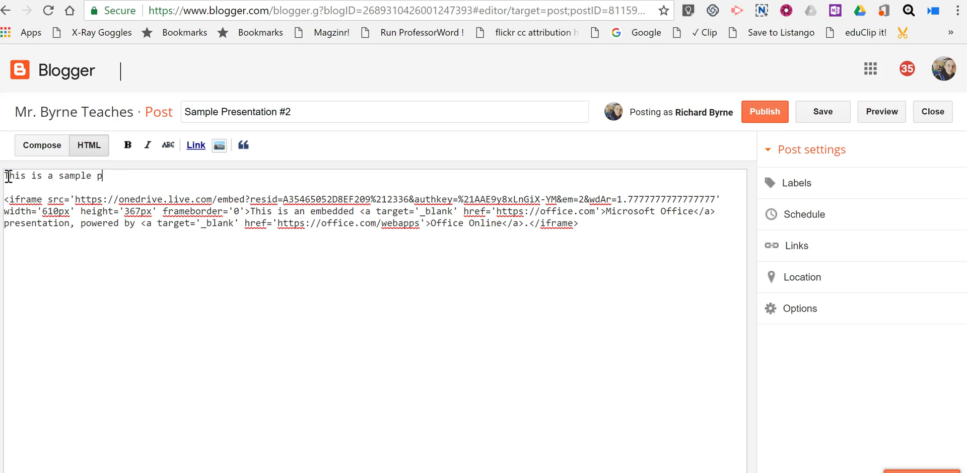
{"action": "type", "text": "resentation mad"}
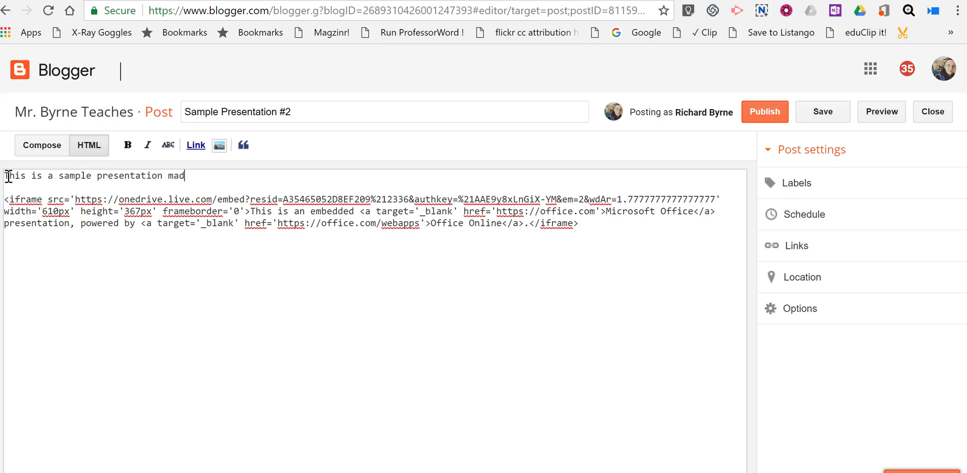
{"action": "type", "text": "e on Monday."}
Step: Switch to Compose view and check the embedded slideshow below the intro sentence
{"action": "left_click", "coordinate": [38, 145]}
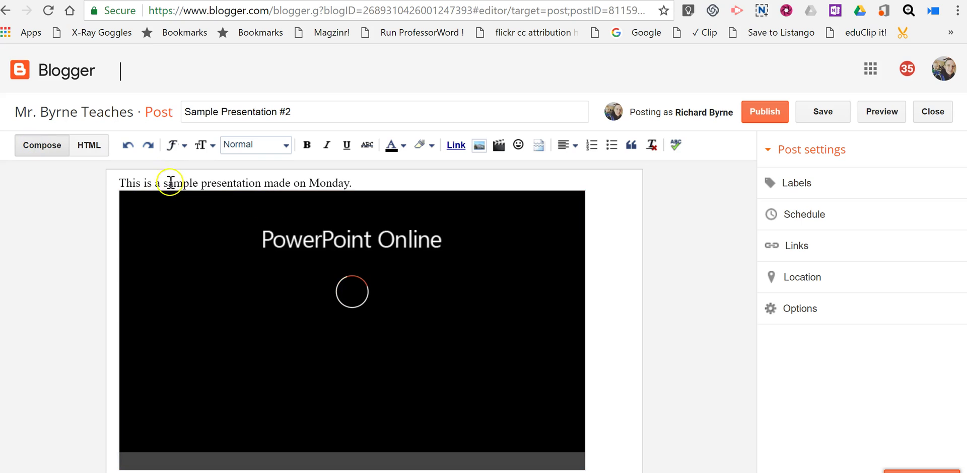
{"action": "left_click", "coordinate": [374, 183]}
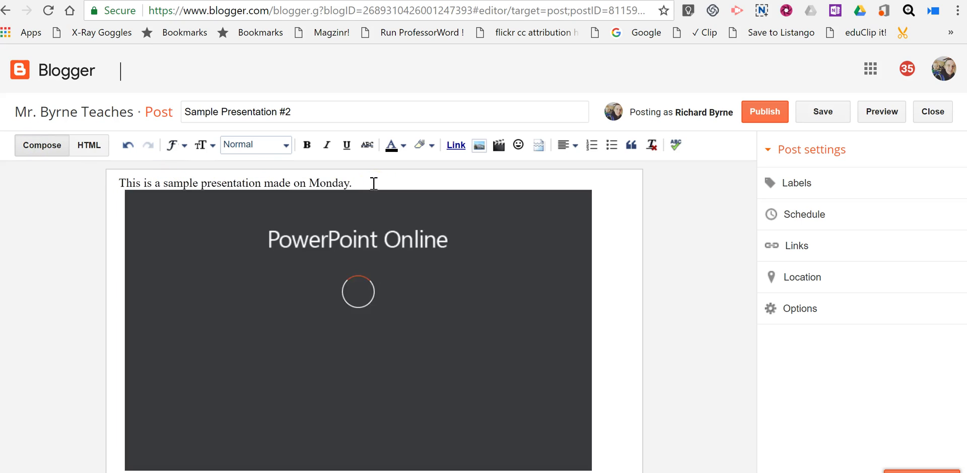
{"action": "left_click", "coordinate": [504, 312]}
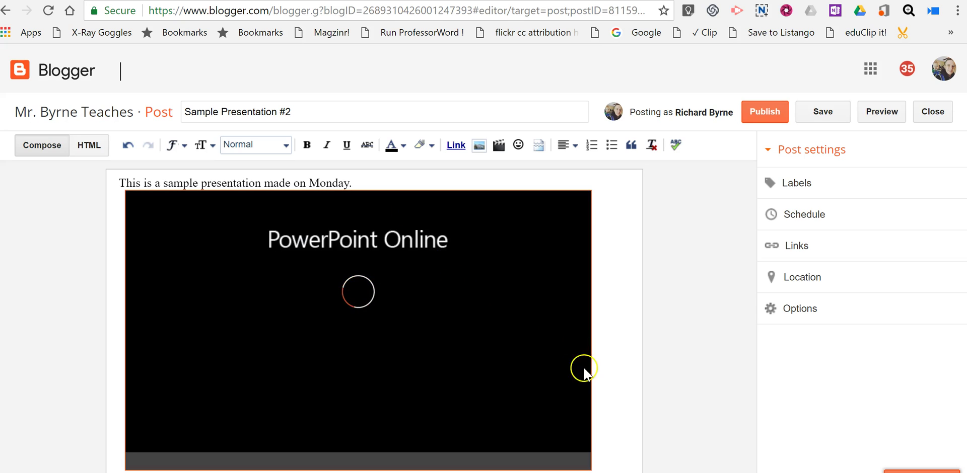
Step: Publish the Sample Presentation #2 post, skip the Google+ share, and return to OneDrive
{"action": "left_click", "coordinate": [766, 113]}
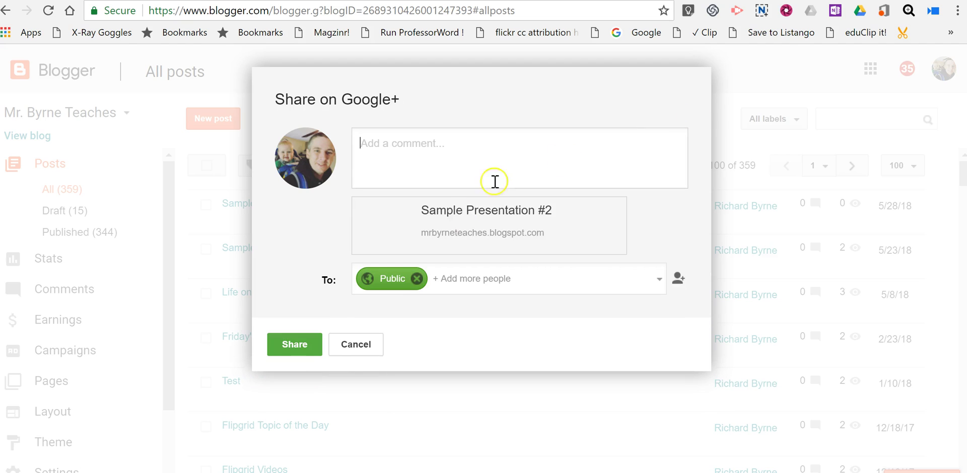
{"action": "left_click", "coordinate": [375, 346]}
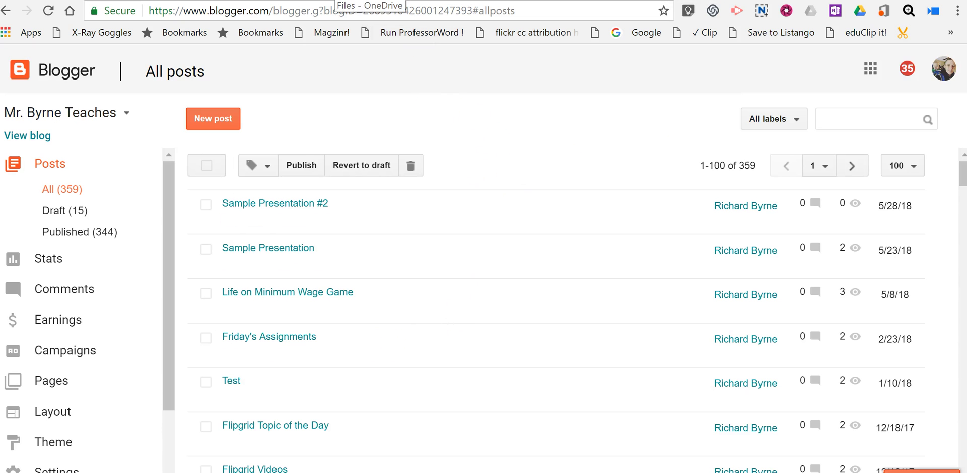
{"action": "left_click", "coordinate": [370, 1]}
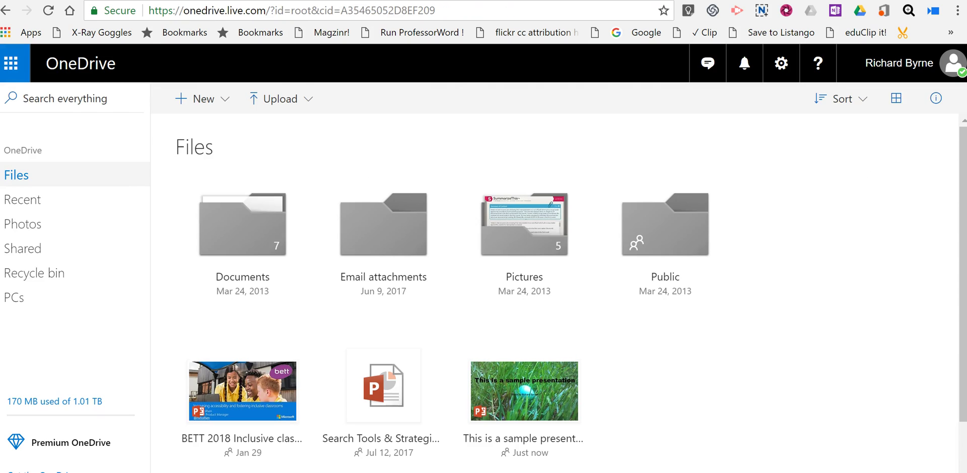
Step: Reopen the sample presentation from OneDrive, close its Embed window, and show the More actions list
{"action": "left_click", "coordinate": [536, 439]}
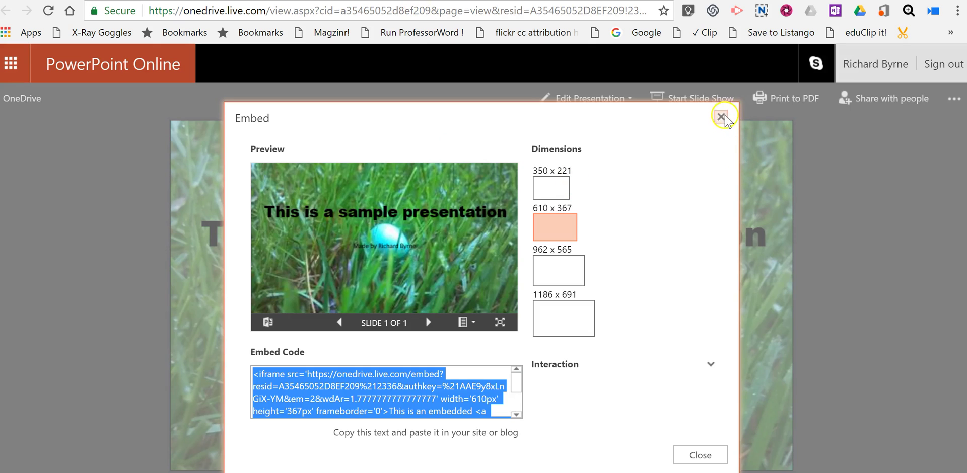
{"action": "left_click", "coordinate": [721, 116]}
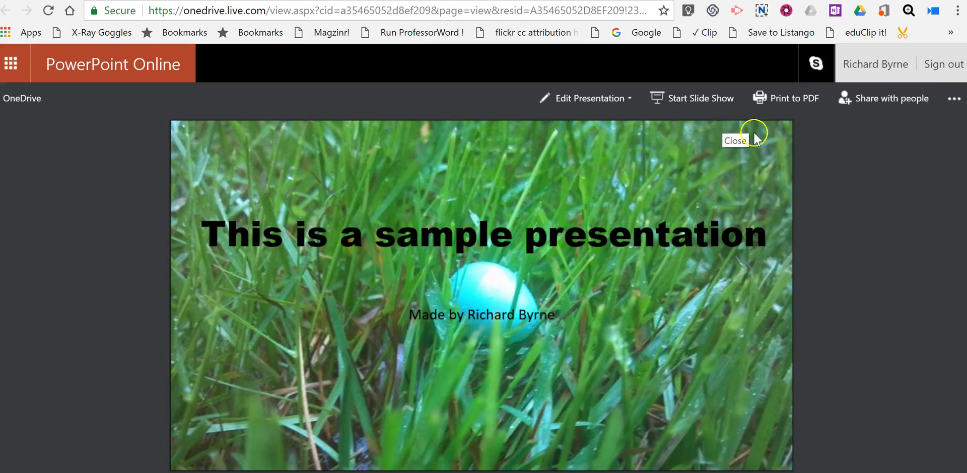
{"action": "left_click", "coordinate": [960, 107]}
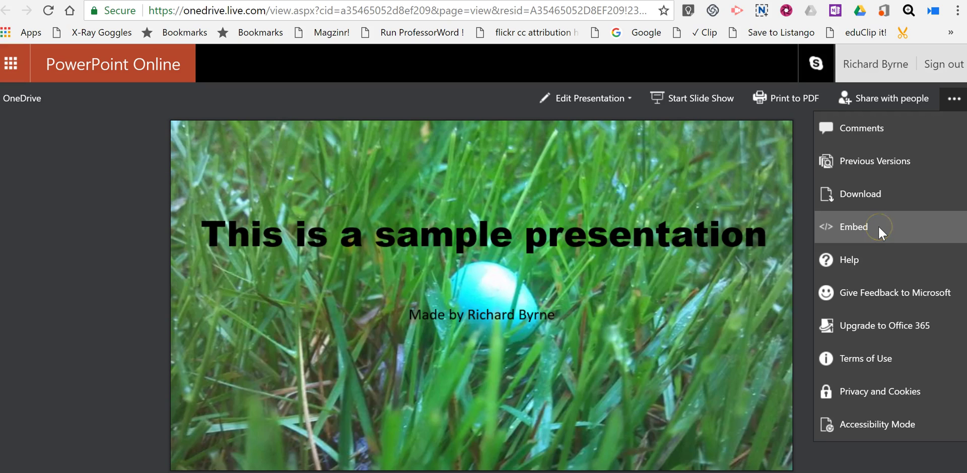